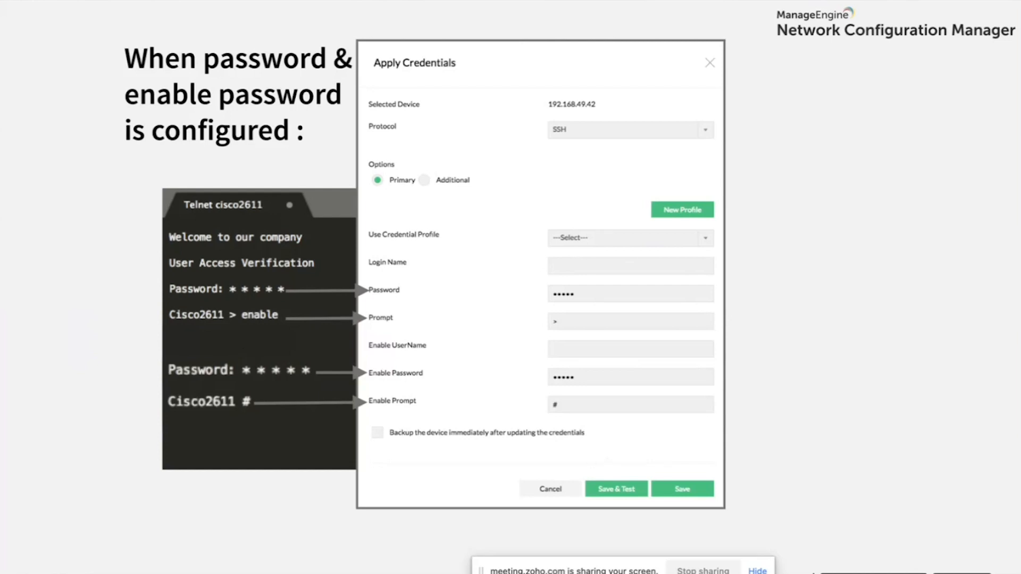
key(Right)
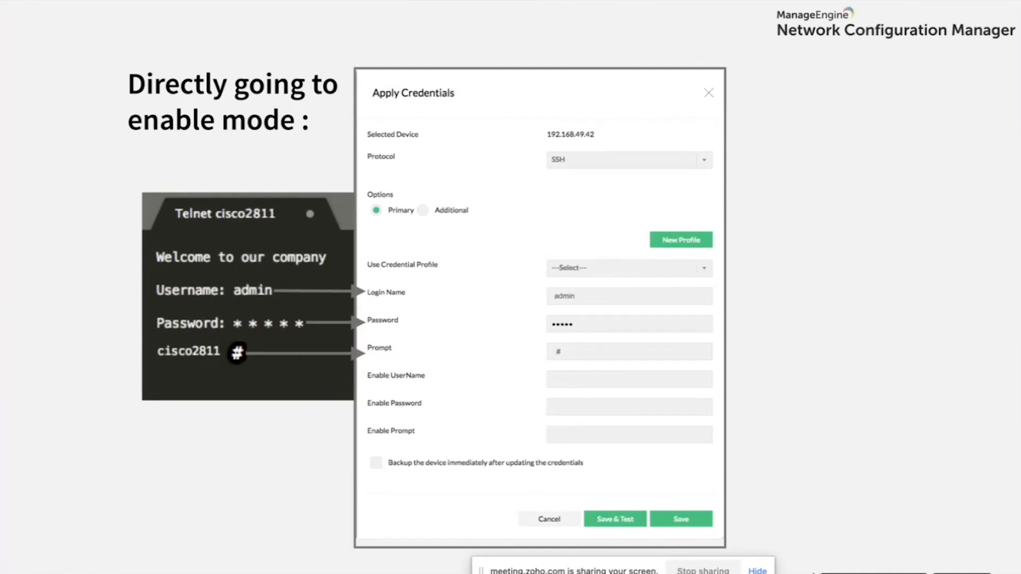
key(Right)
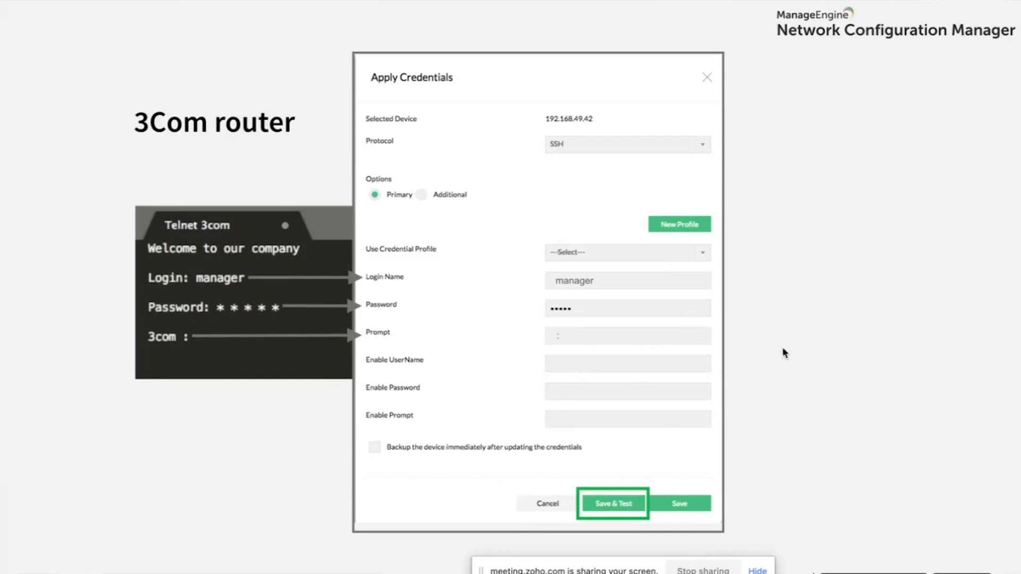
Switch to Network Configuration Manager and open the credential settings of device 172.21.0.243 from the device inventory
key(ctrl+Left)
key(ctrl+Left)
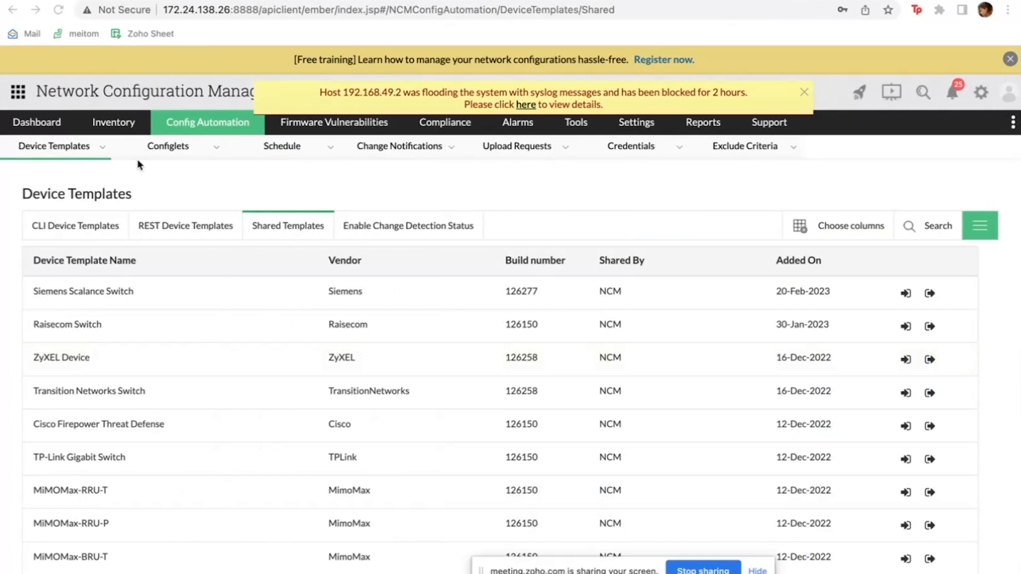
click(128, 124)
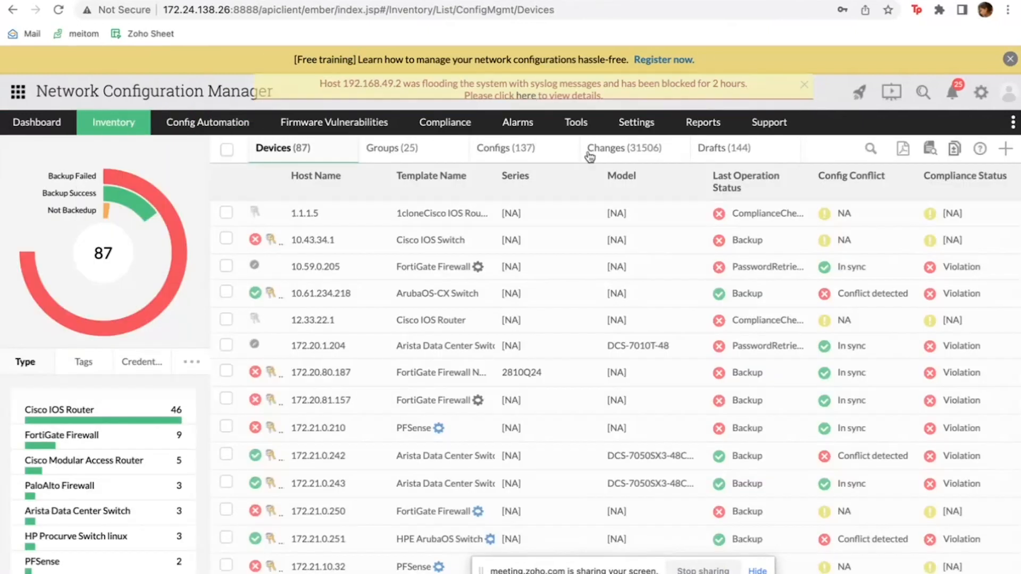
scroll(292, 452, down, 2)
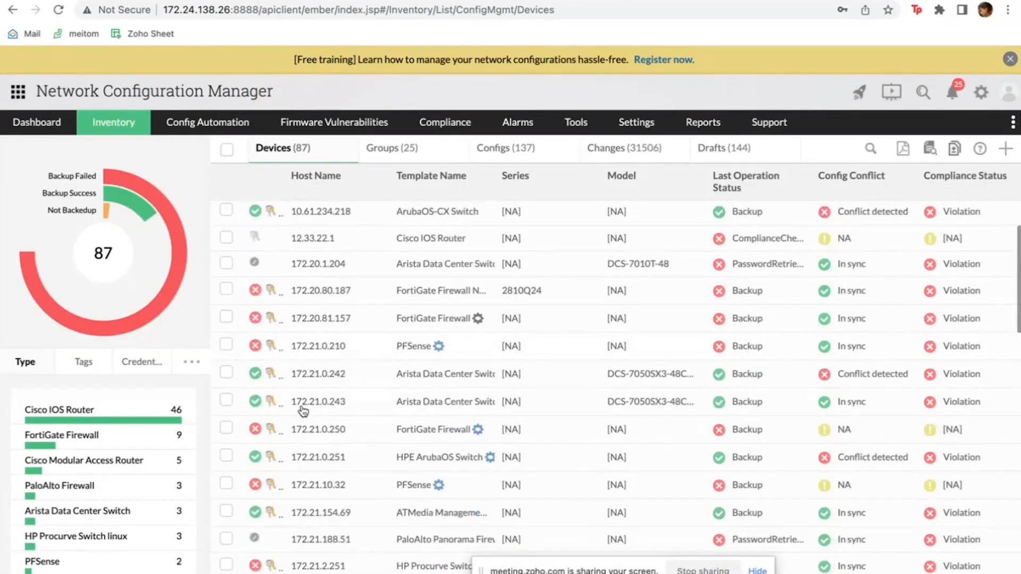
click(272, 402)
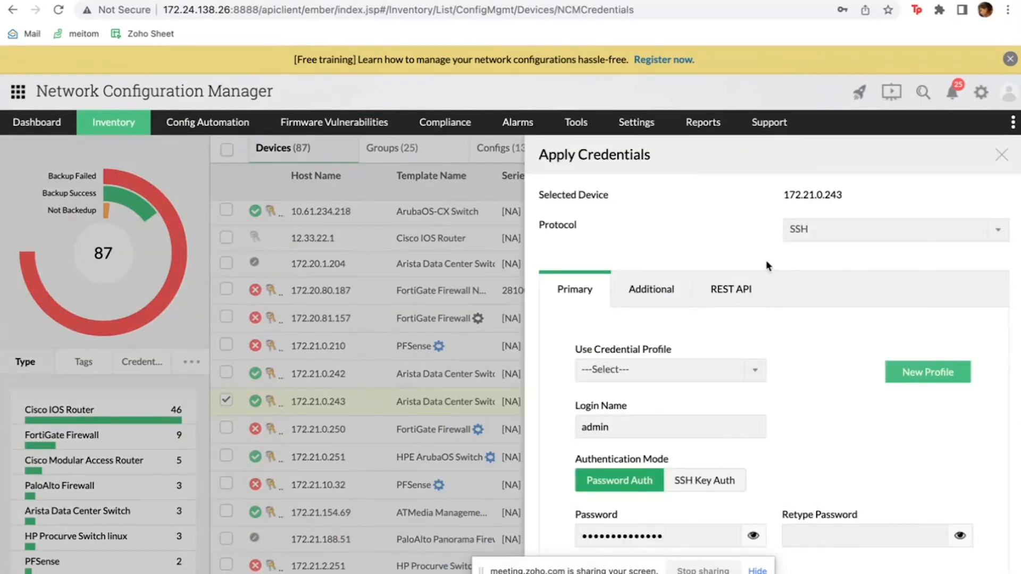
Examine the primary and additional credential settings of device 172.21.0.243, including authentication mode, prompts and enable password options
scroll(766, 262, down, 2)
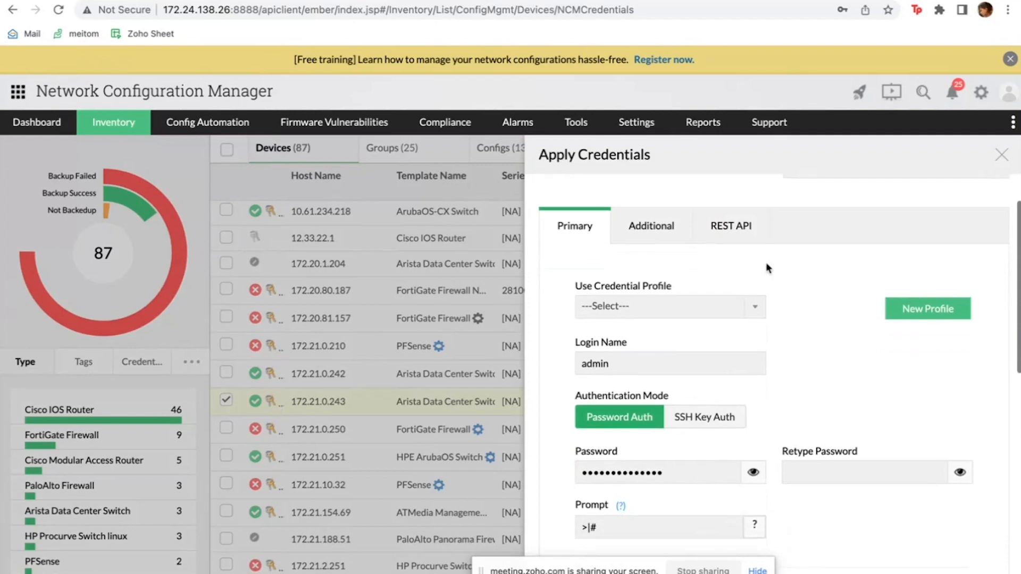
scroll(750, 340, down, 1)
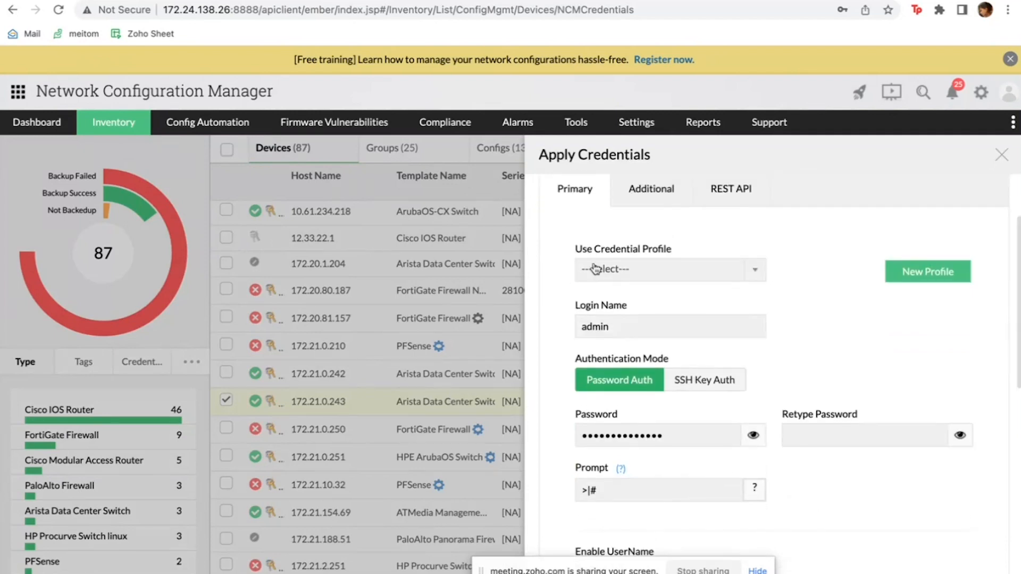
click(740, 203)
click(659, 193)
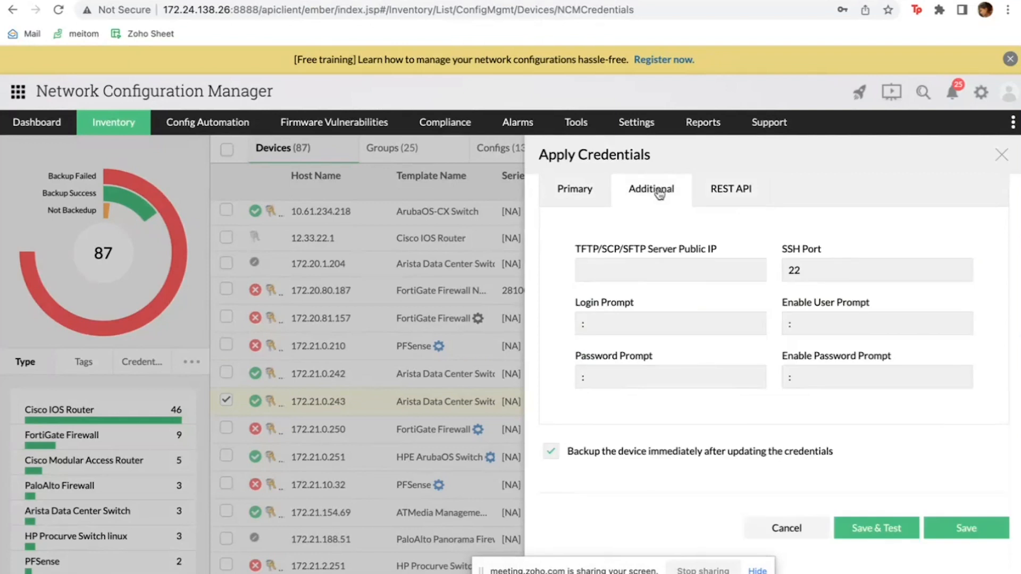
click(578, 196)
scroll(663, 305, down, 1)
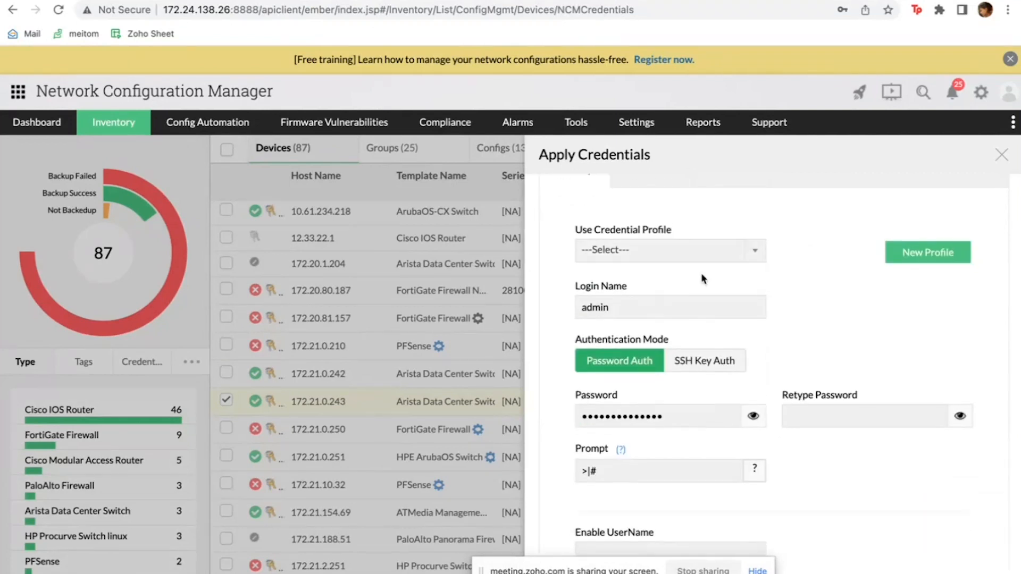
scroll(690, 309, down, 5)
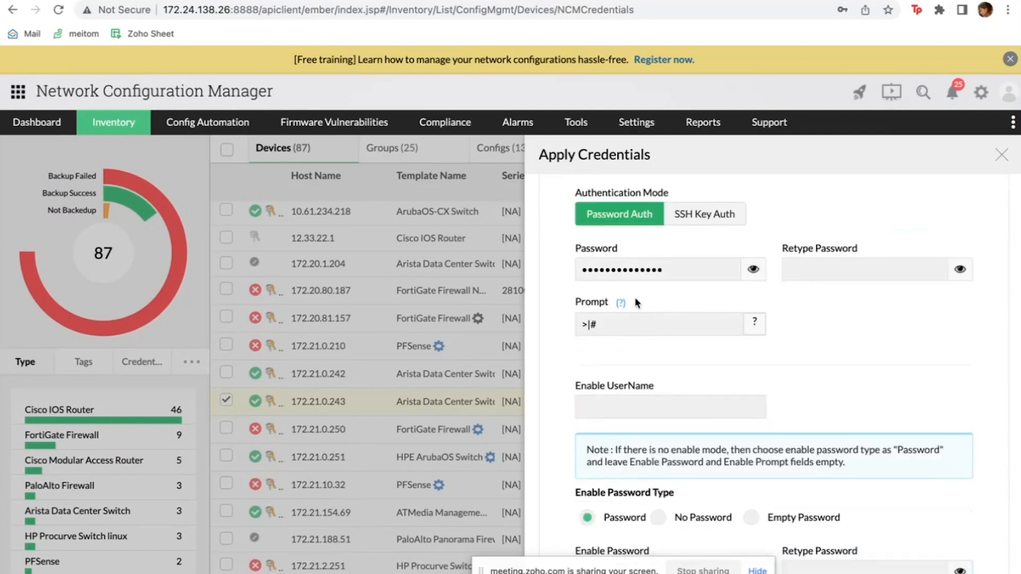
scroll(633, 296, up, 3)
scroll(716, 310, up, 2)
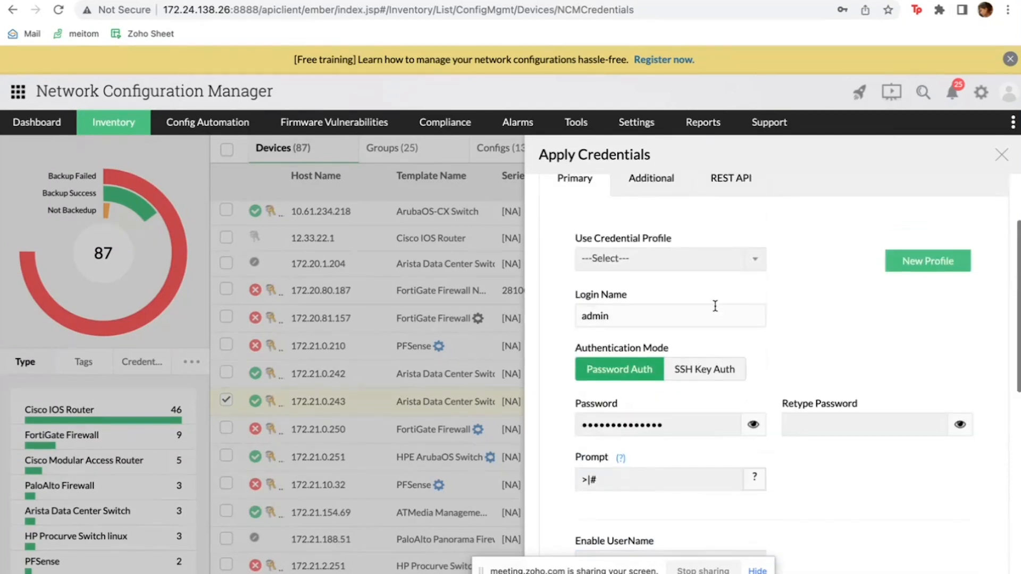
View the available credential profiles and the new profile form, and return to the device inventory without creating one
click(699, 266)
scroll(702, 393, down, 3)
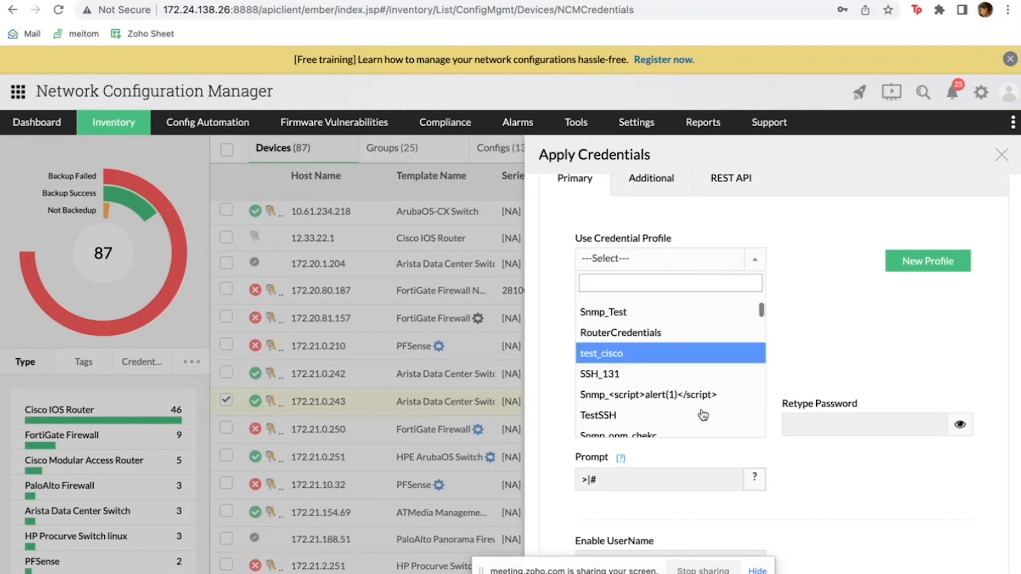
click(830, 339)
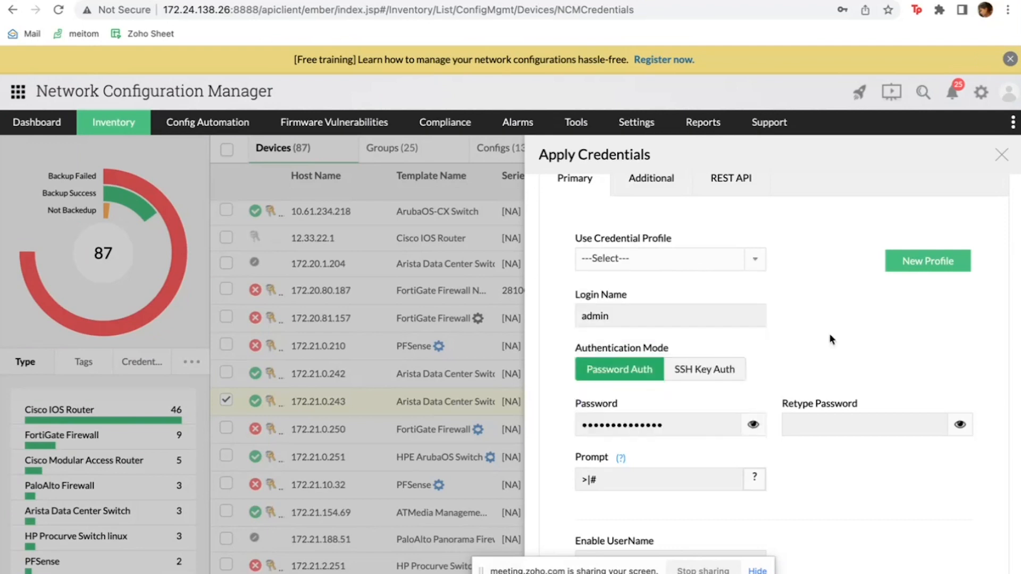
click(916, 266)
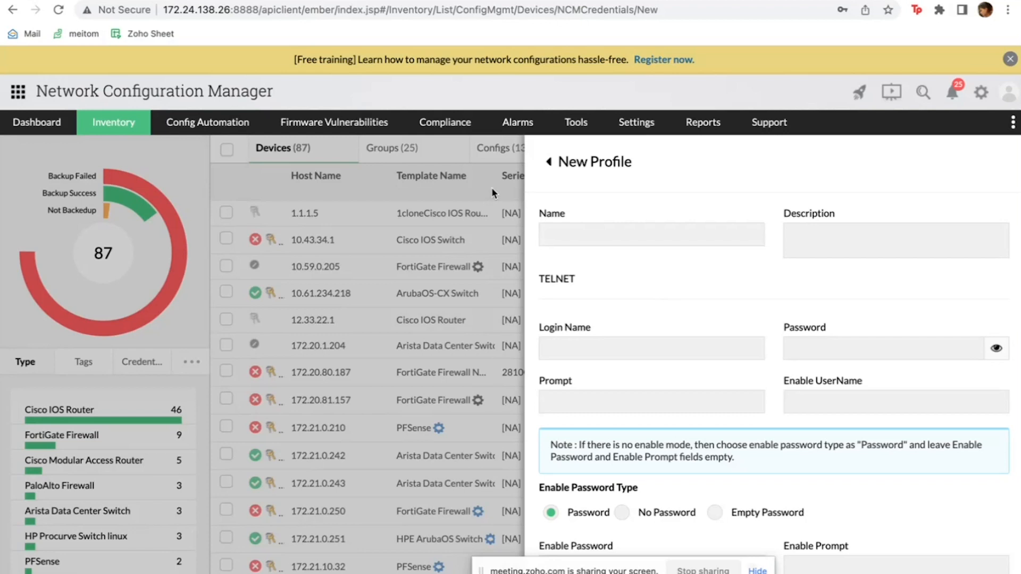
click(142, 123)
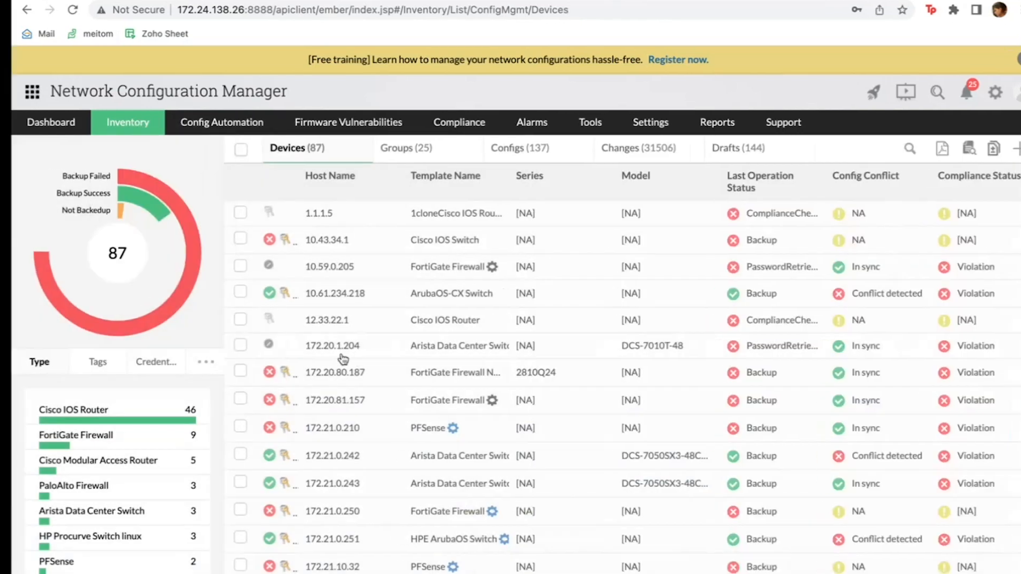
Switch to the presentation and advance to the Configuration backup slide
key(ctrl+Left)
key(ctrl+Right)
key(ctrl+Right)
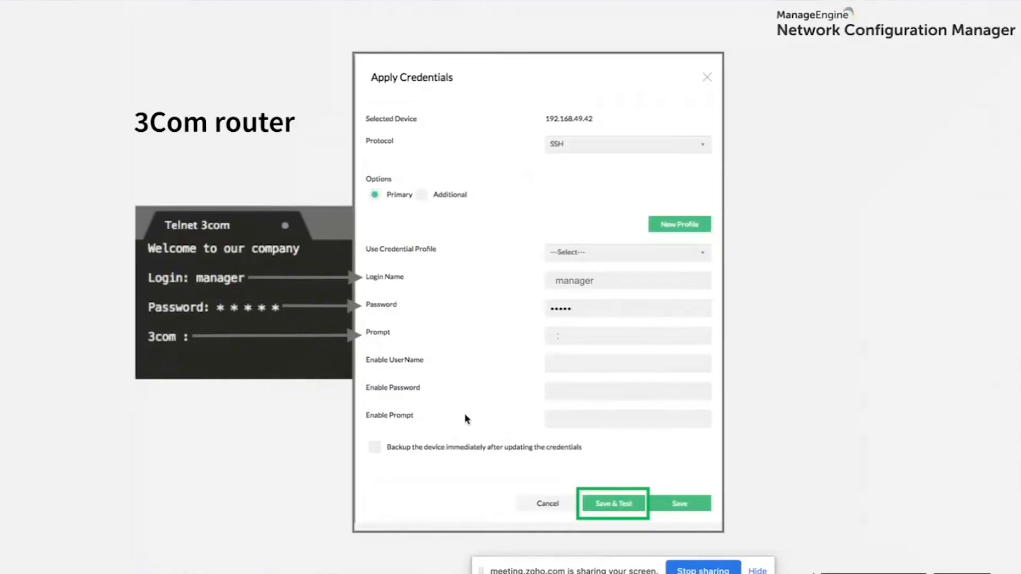
key(Right)
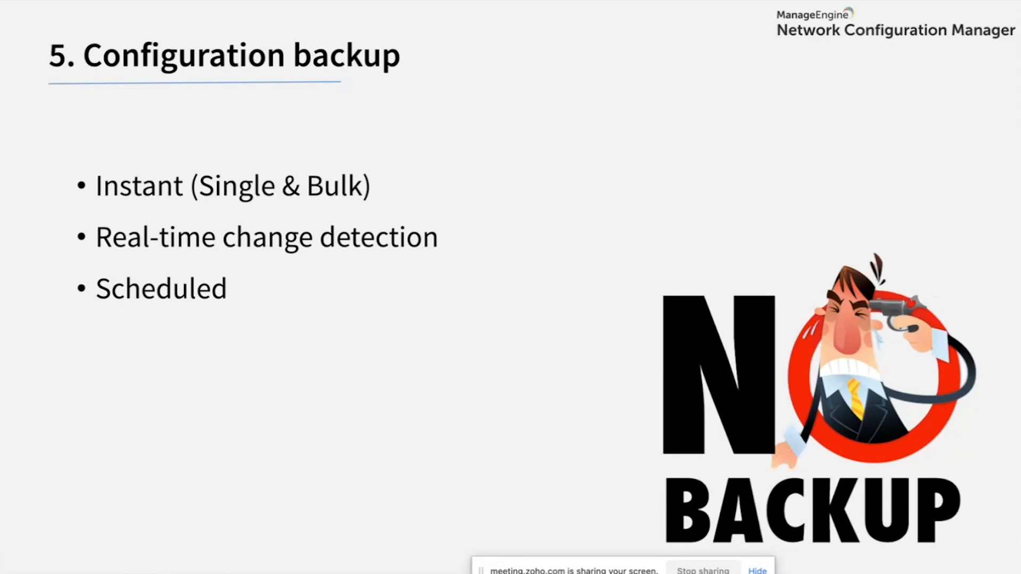
View the bulk actions for inventory devices 172.20.81.157 and 172.21.0.210, clear their selection and return to the presentation
key(ctrl+Left)
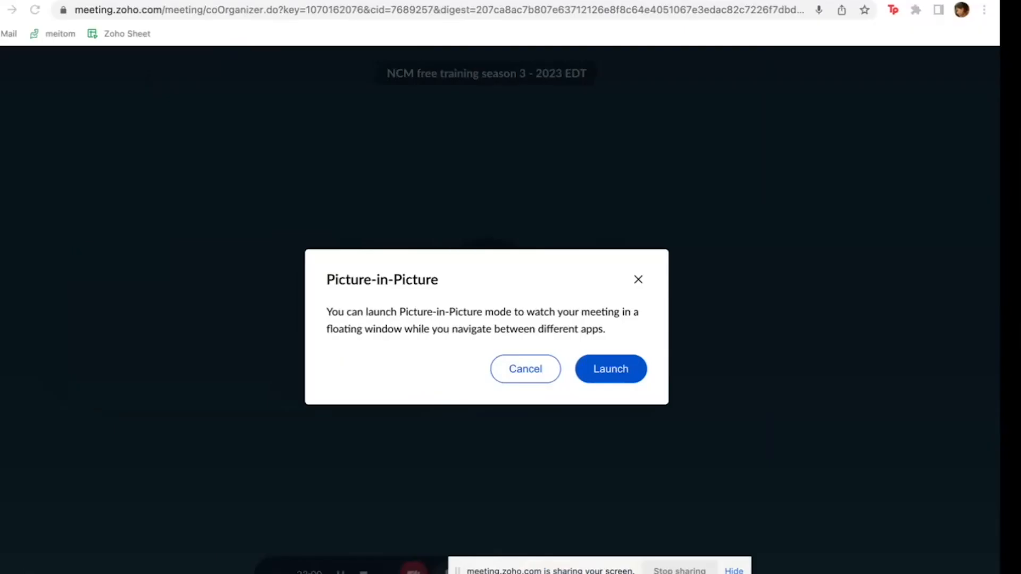
key(ctrl+Left)
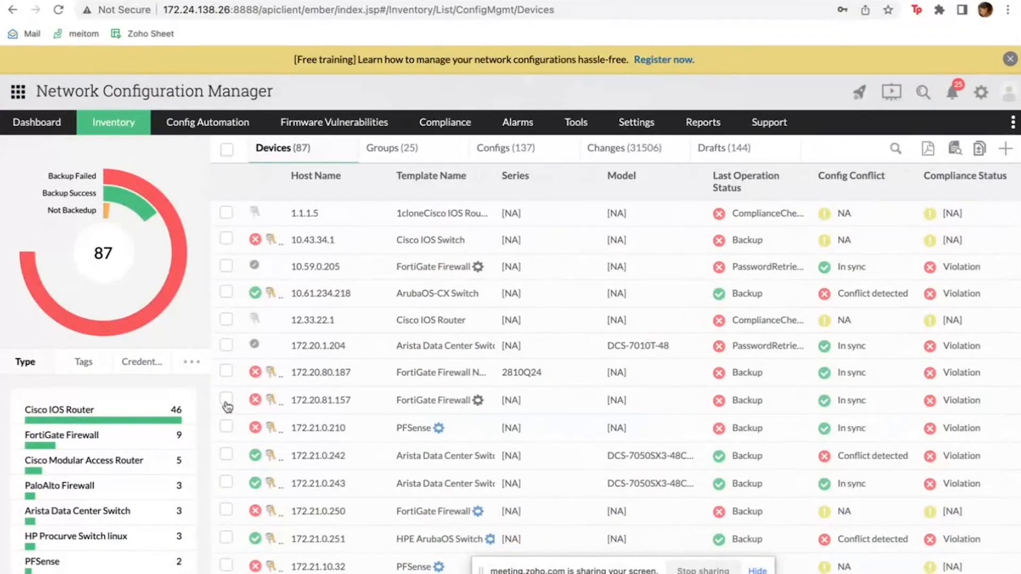
click(226, 426)
click(224, 402)
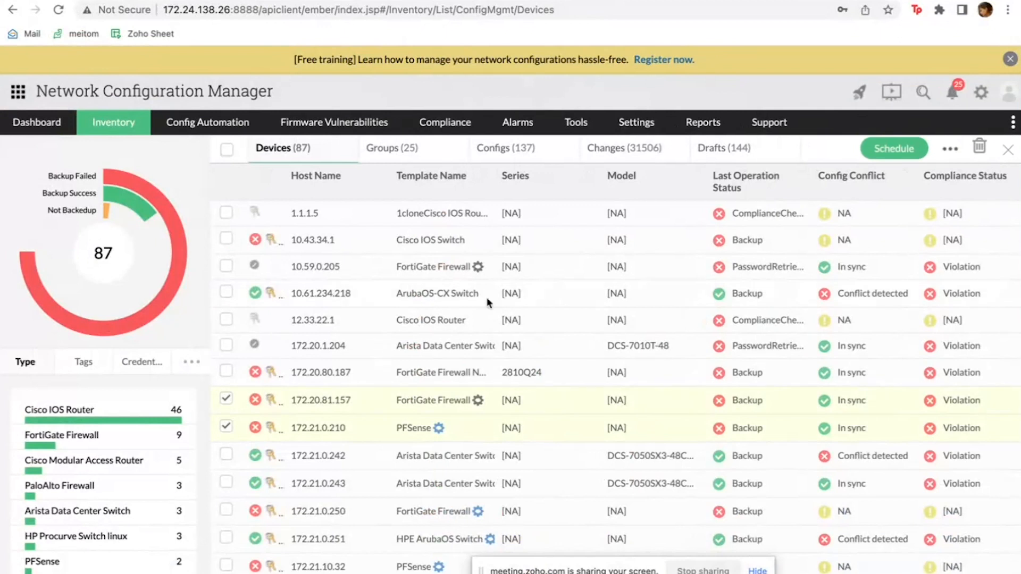
click(951, 150)
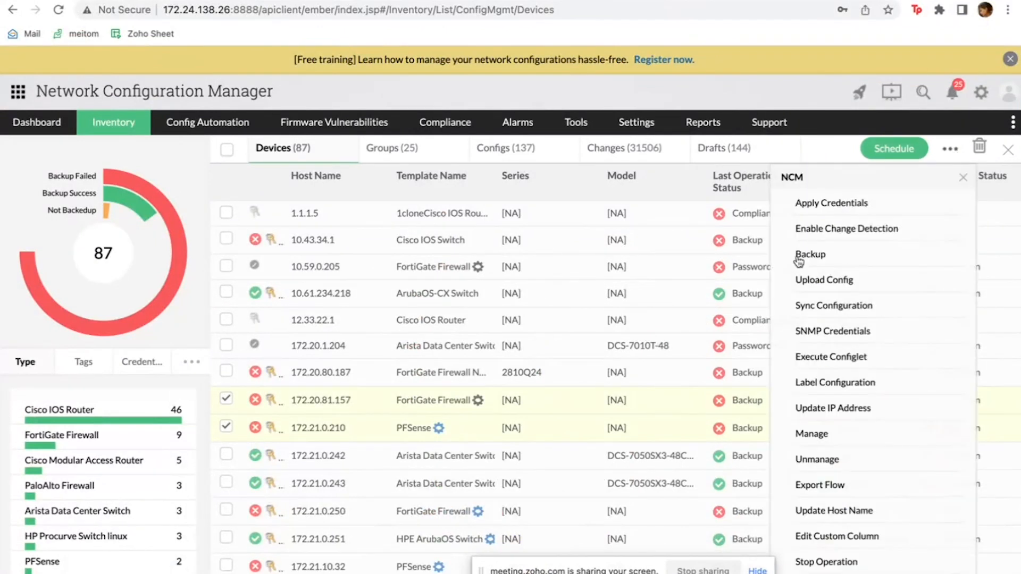
click(963, 177)
click(226, 400)
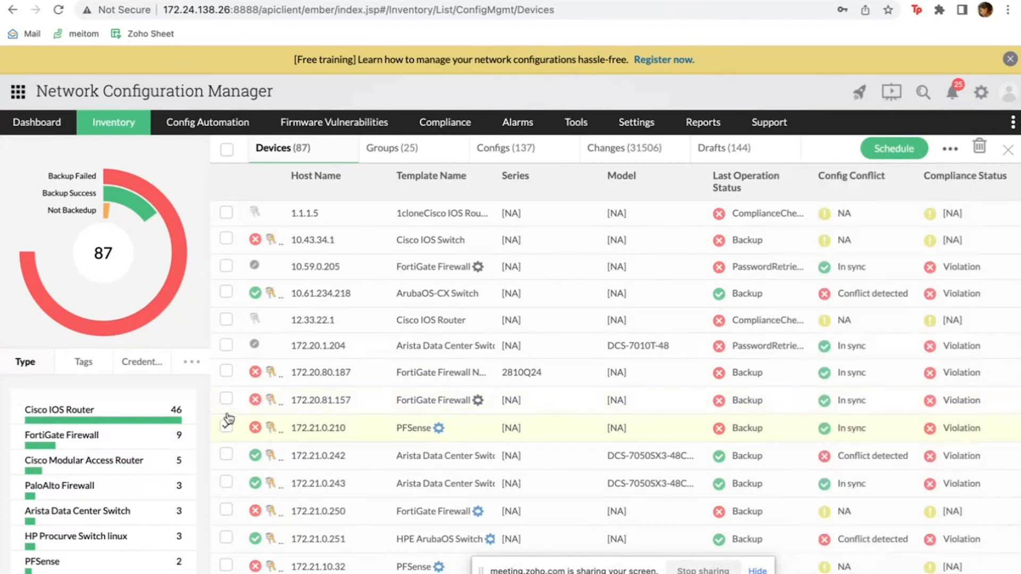
click(226, 426)
key(ctrl+Right)
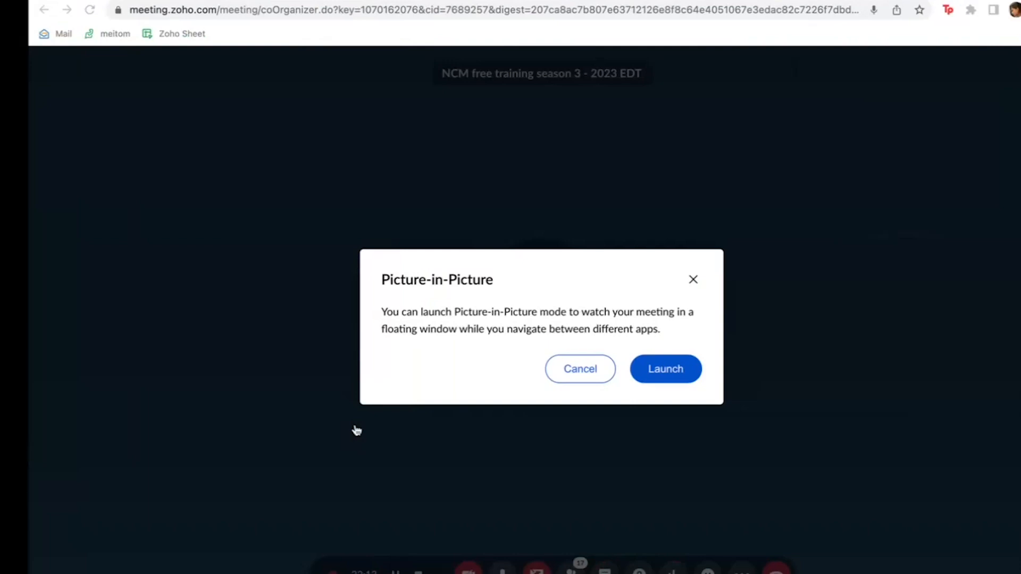
key(ctrl+Right)
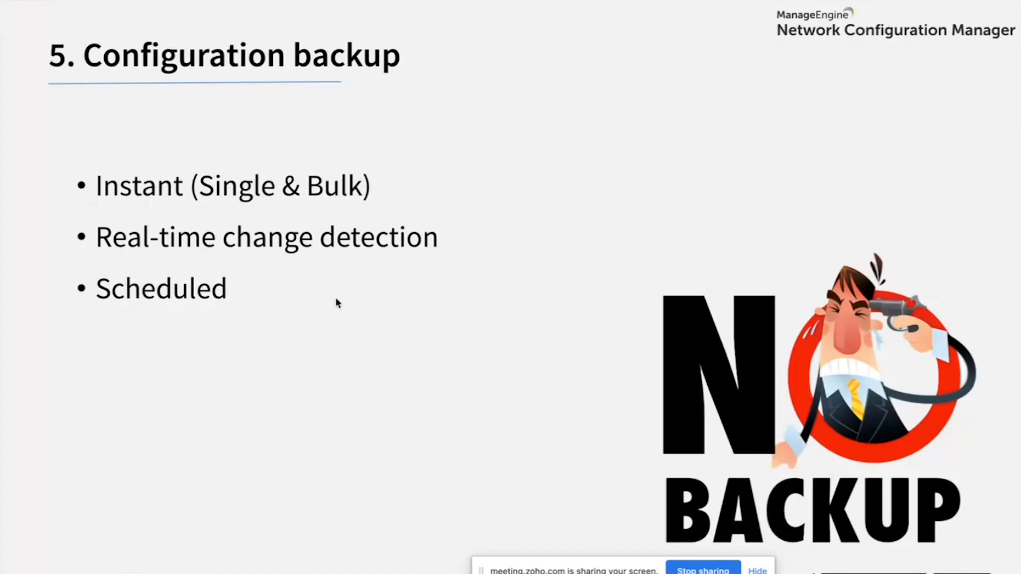
Switch back to Network Configuration Manager and start a new schedule for devices 172.20.81.157 and 172.21.0.210
key(ctrl+Left)
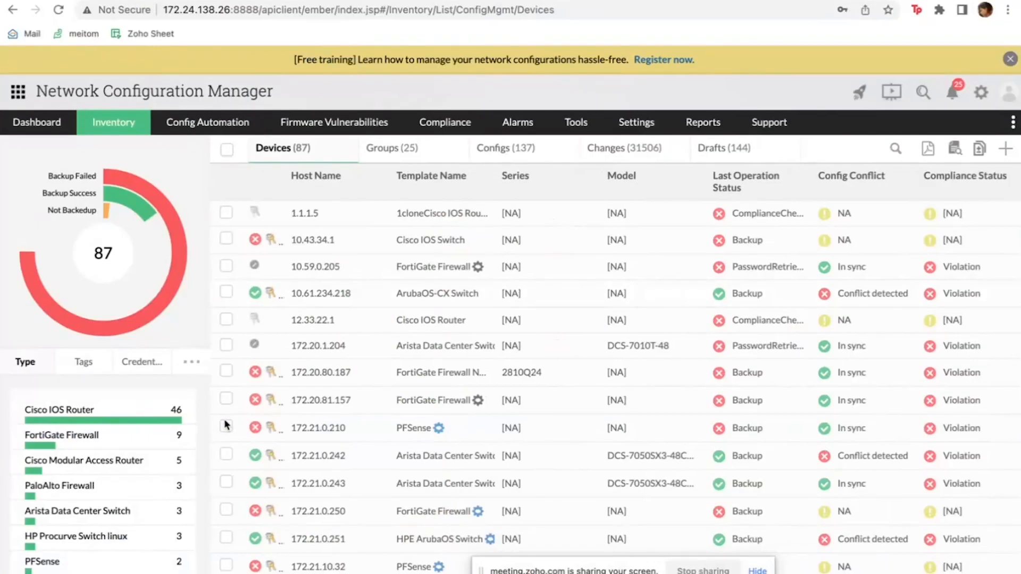
click(226, 400)
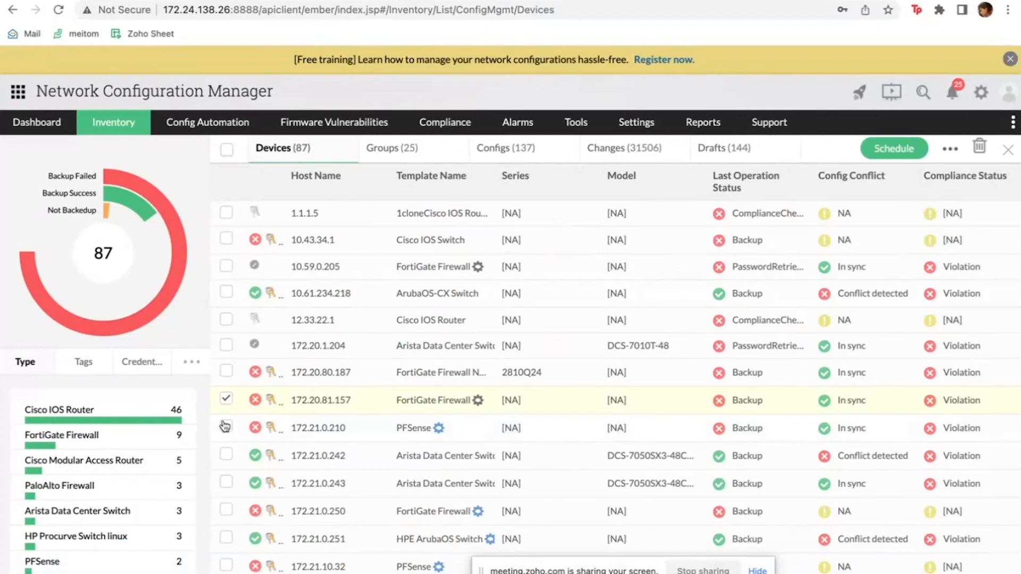
click(226, 428)
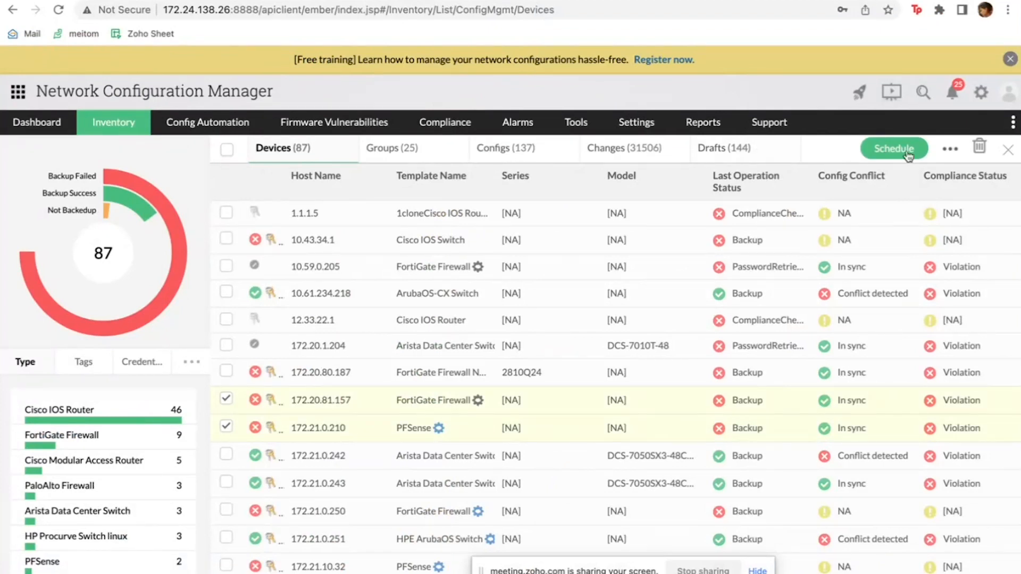
click(886, 155)
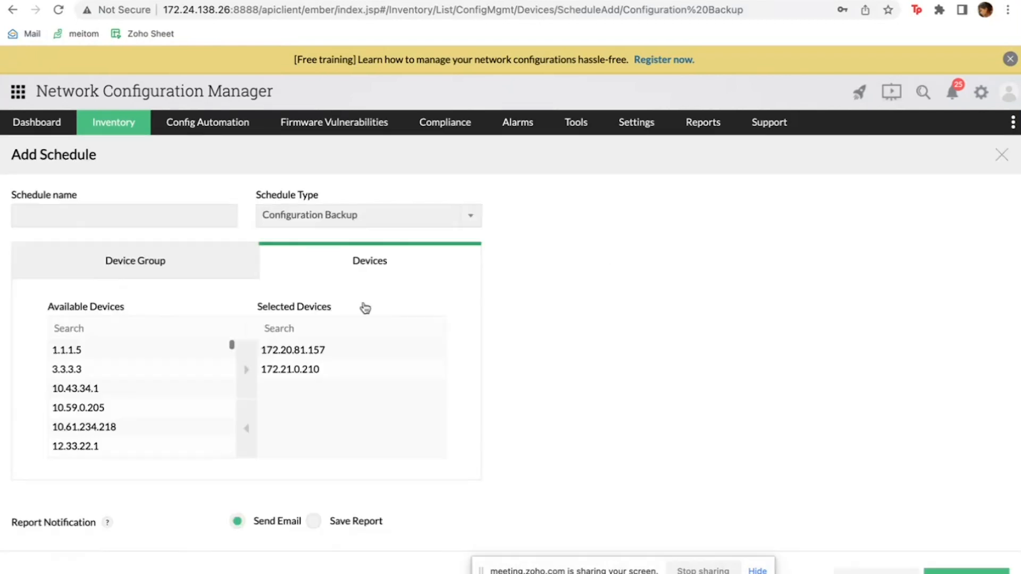
Name the configuration backup schedule "sch test"
click(165, 220)
text(sc)
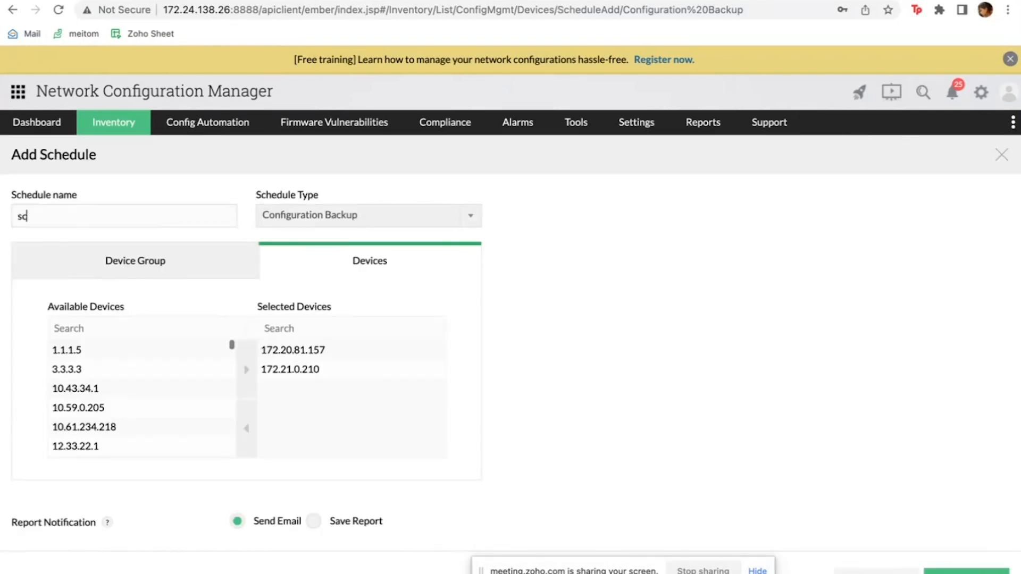
text(h test)
Add devices 10.59.0.205, 12.33.22.1 and 27.1.1.3 to the schedule's selected devices
scroll(120, 355, down, 2)
click(120, 354)
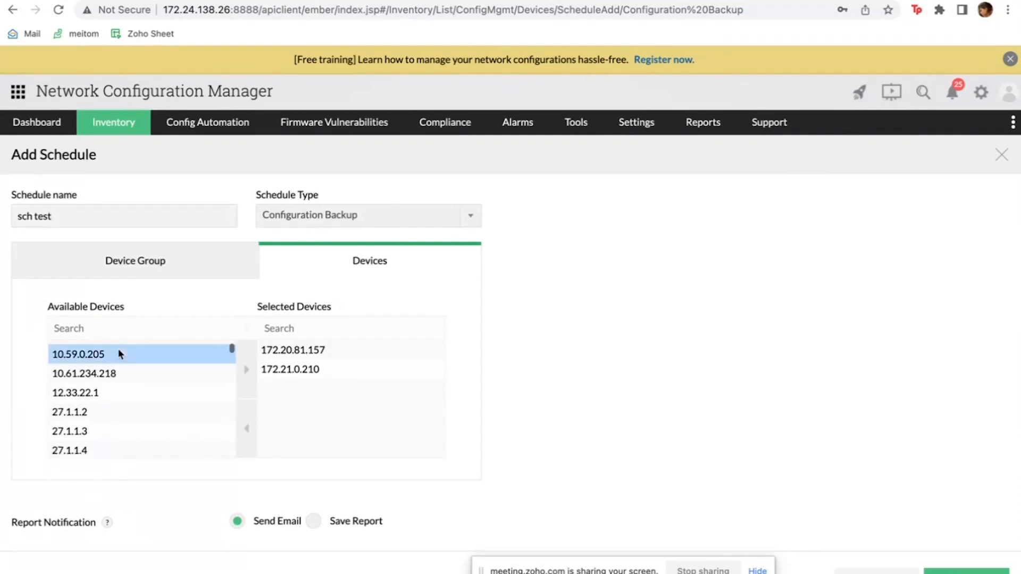
click(247, 370)
click(164, 375)
click(248, 372)
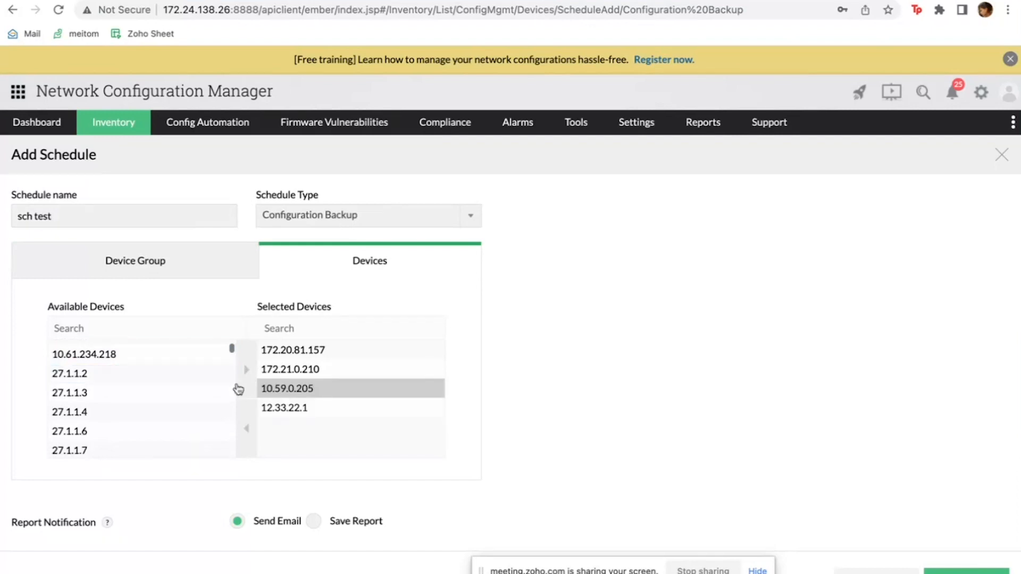
click(215, 394)
click(246, 371)
Examine the schedule's report notification options, including the email recipient and the backup failure and configuration change notices
scroll(518, 396, down, 5)
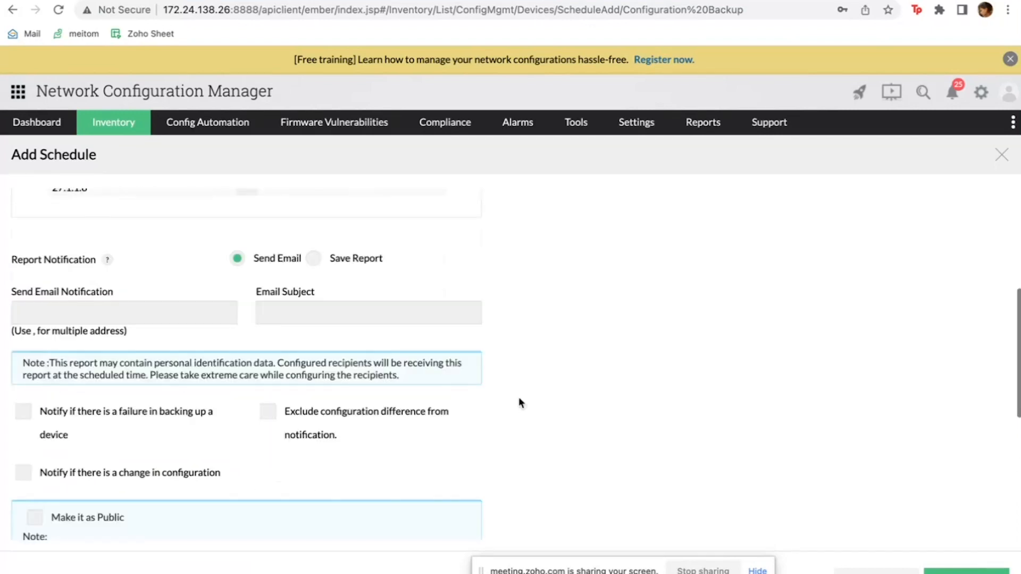
scroll(401, 426, down, 1)
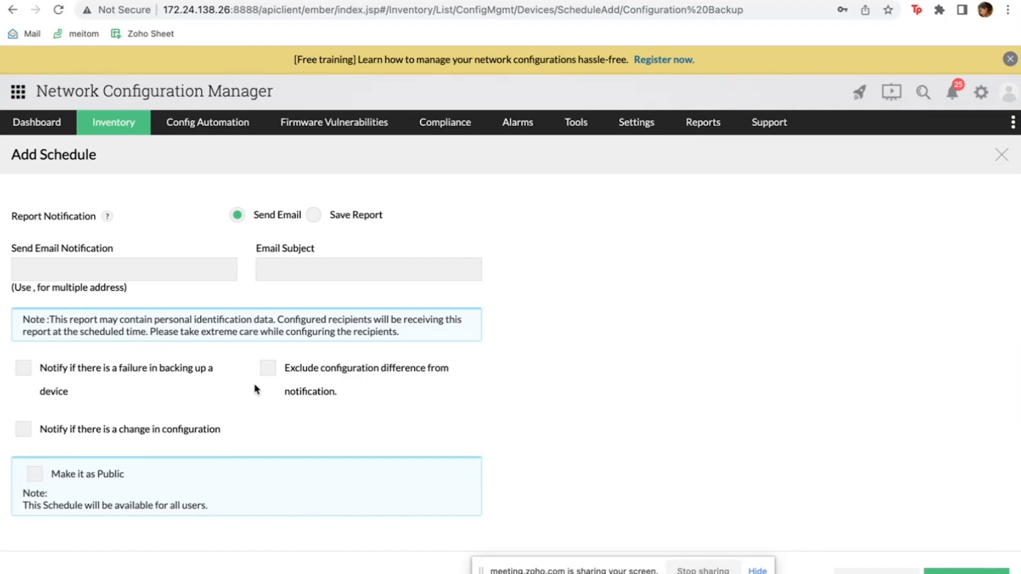
scroll(255, 388, up, 1)
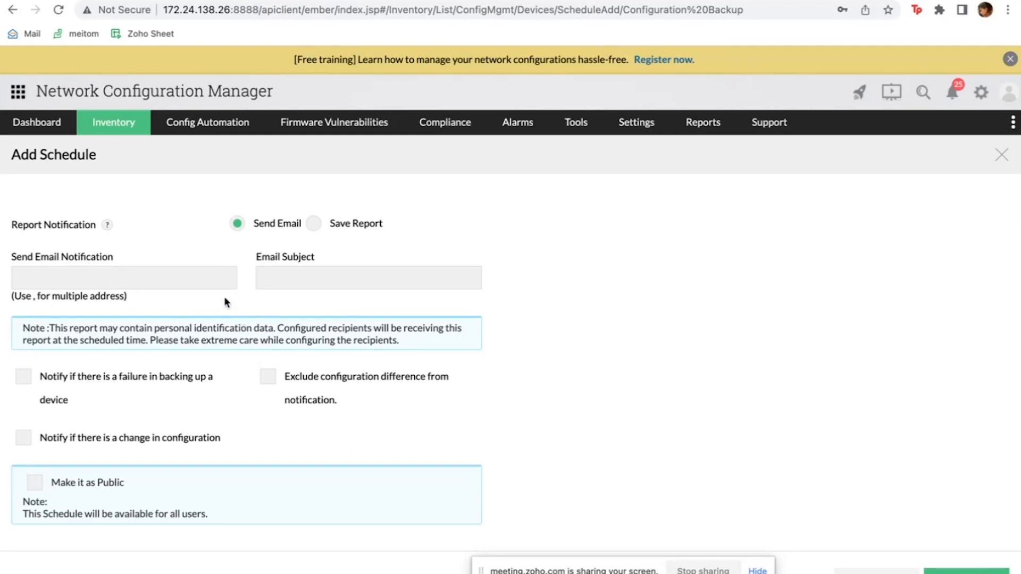
click(182, 275)
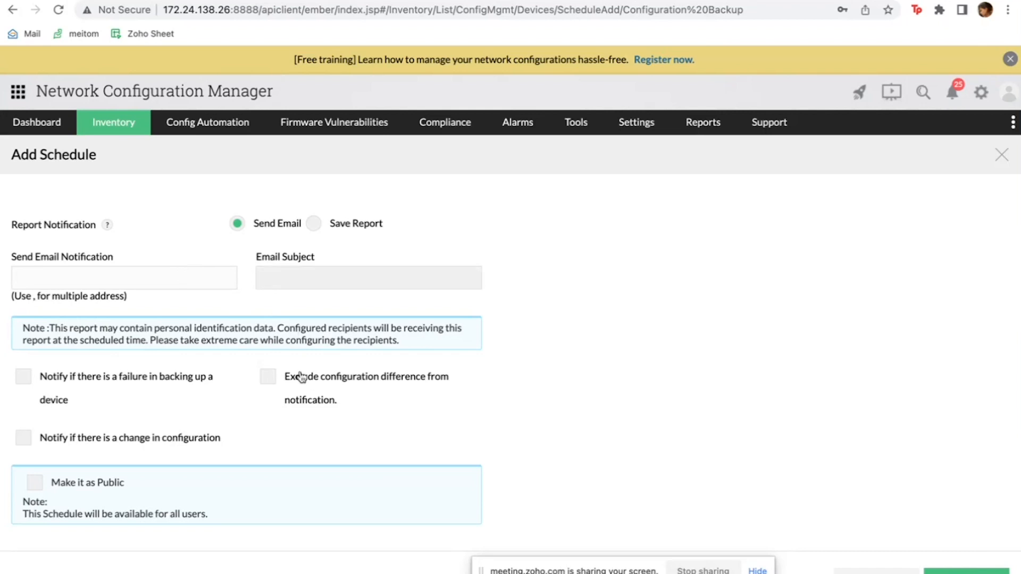
Set the backup schedule to run daily and switch to the presentation
scroll(299, 375, down, 5)
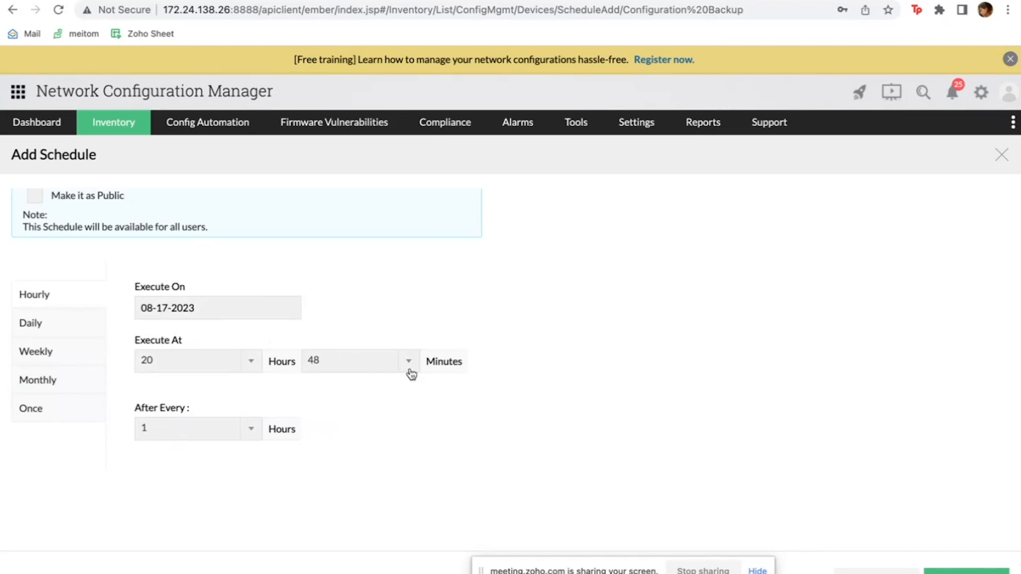
click(58, 332)
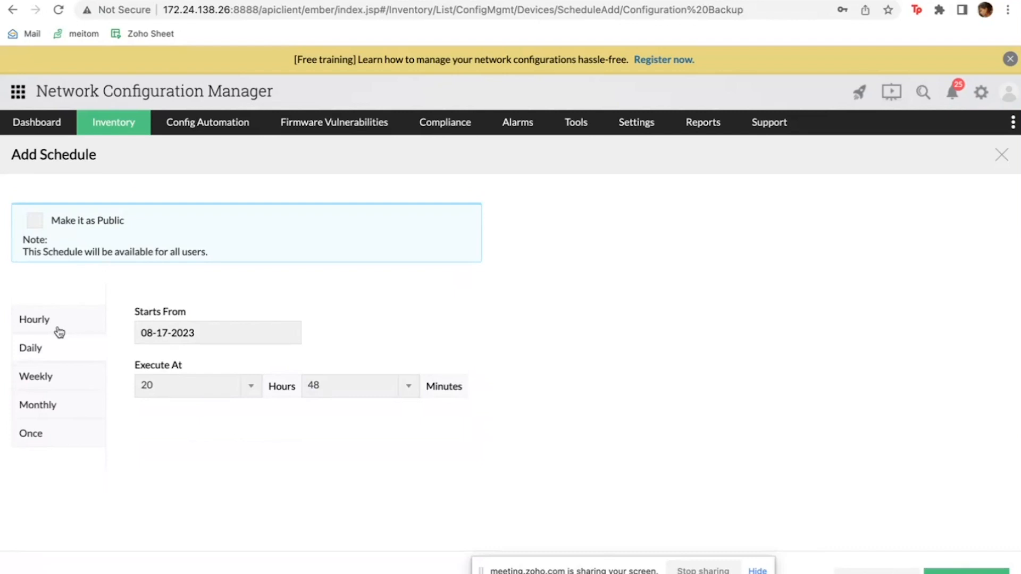
click(223, 393)
click(225, 394)
key(ctrl+Right)
key(ctrl+Right)
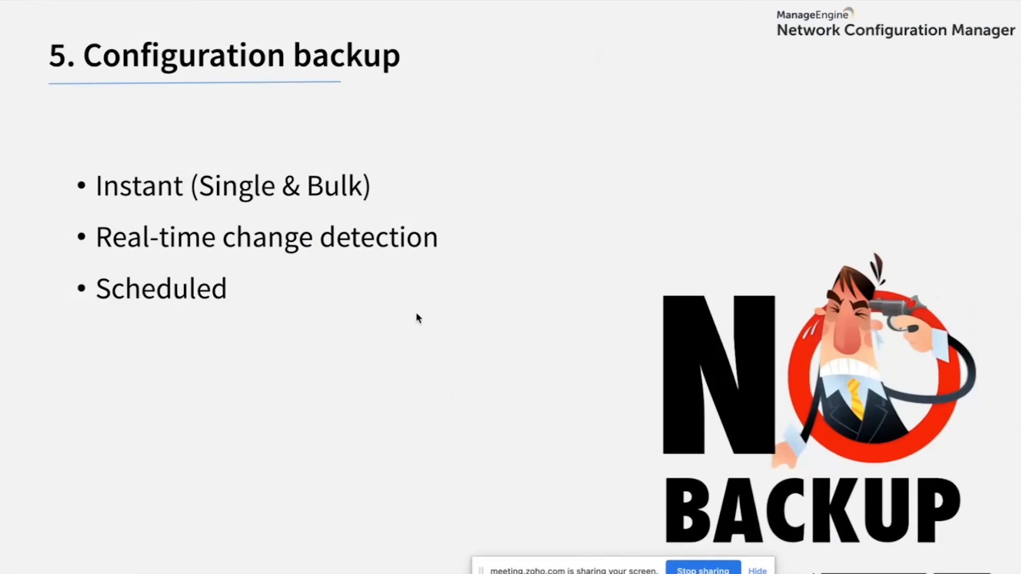